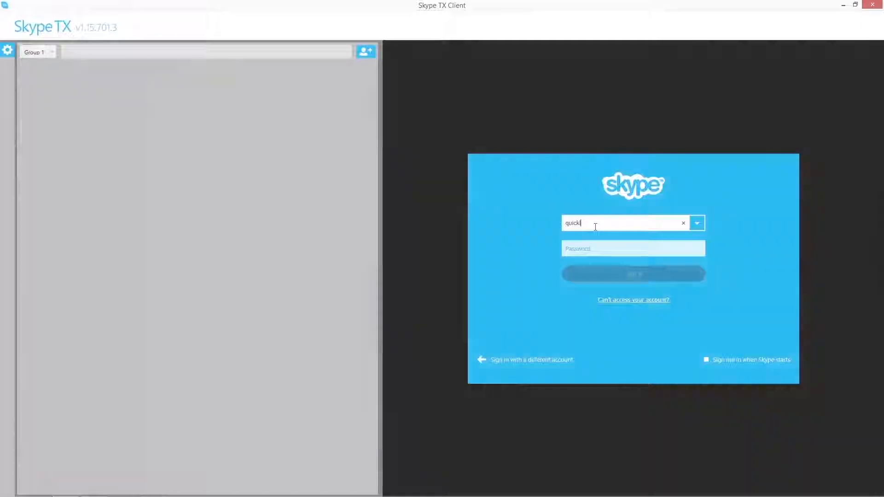
Step: Sign in to the Skype TX client with the quicklinktx.demo account and its password
type("nktx.demo")
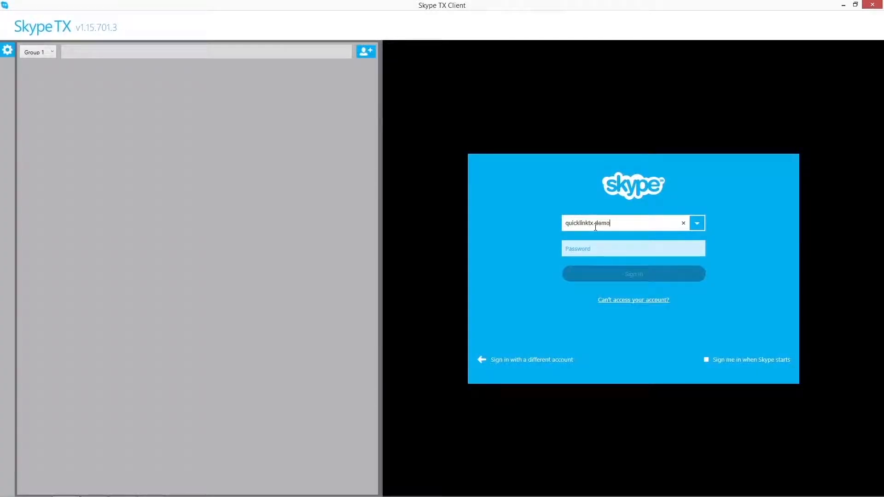
key("Tab")
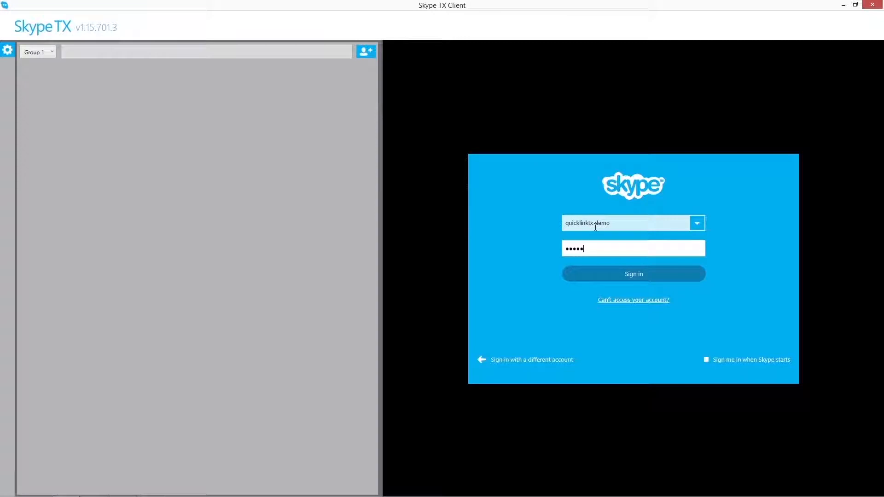
key("Return")
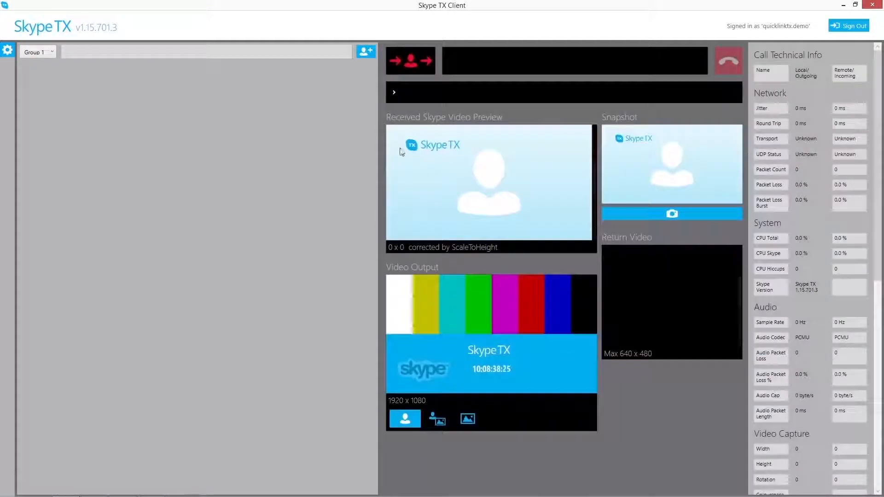
Step: Set the audio input device to Line In (Blackmagic Audio) and the preview device to Quicklink Audio (VB-Audio Virtual Cable), and apply
left_click(5, 54)
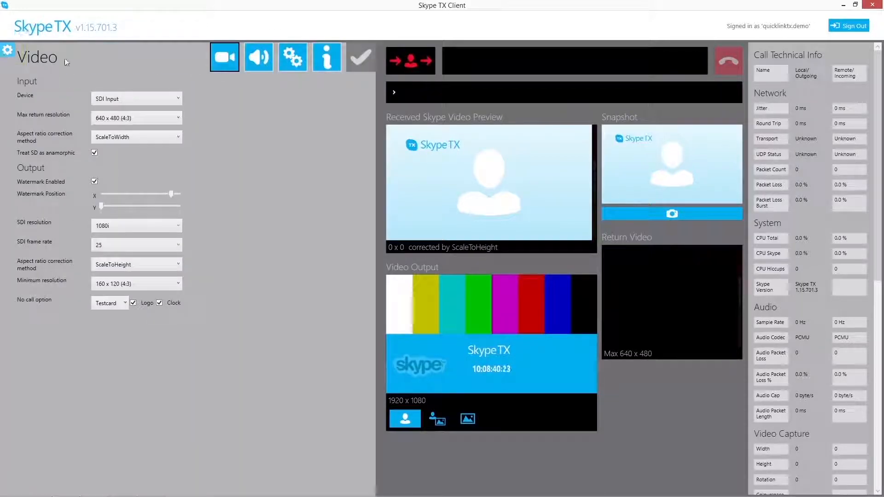
left_click(264, 59)
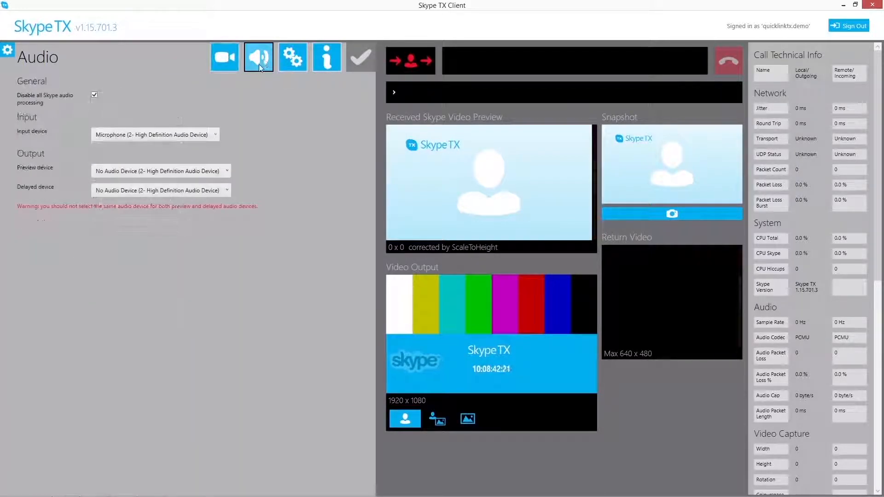
left_click(172, 136)
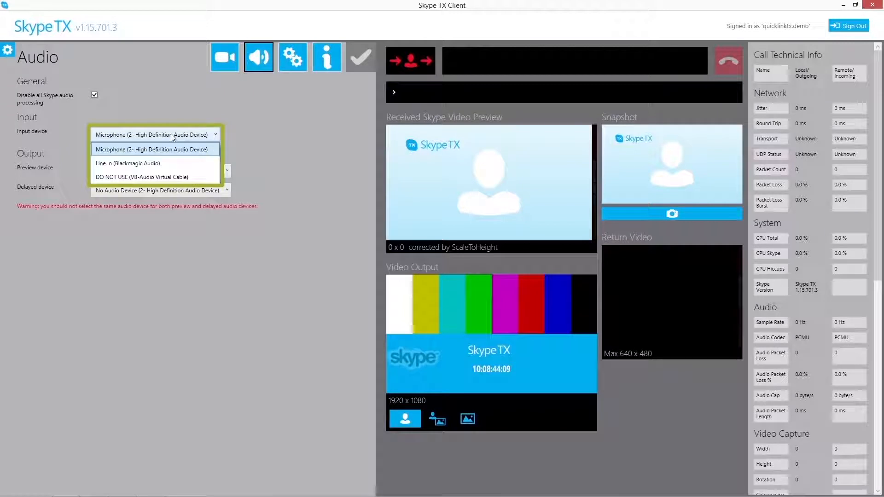
left_click(160, 162)
left_click(211, 171)
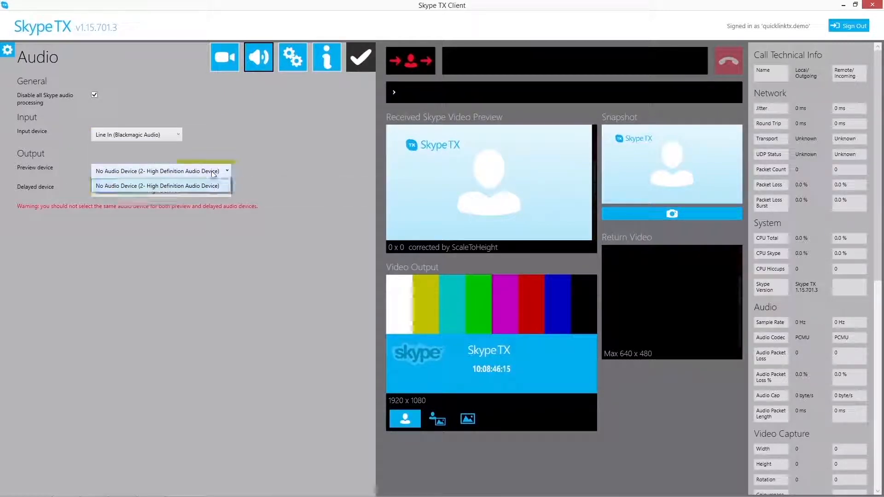
left_click(219, 184)
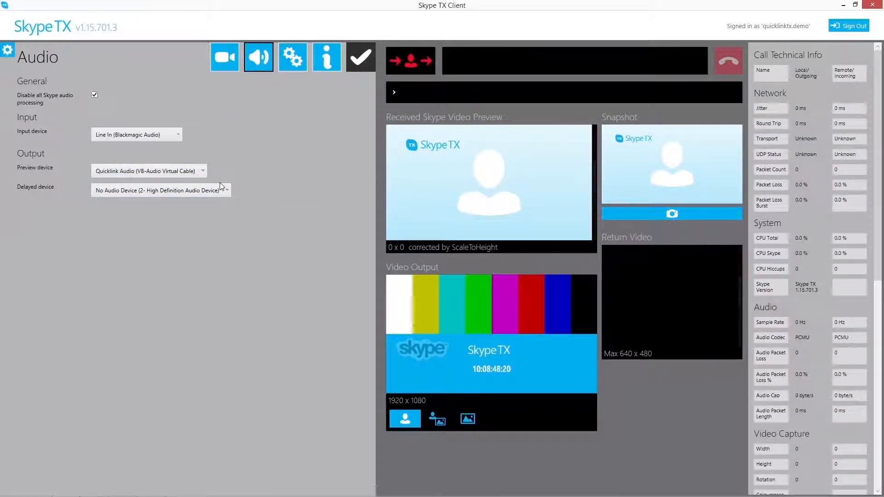
left_click(363, 58)
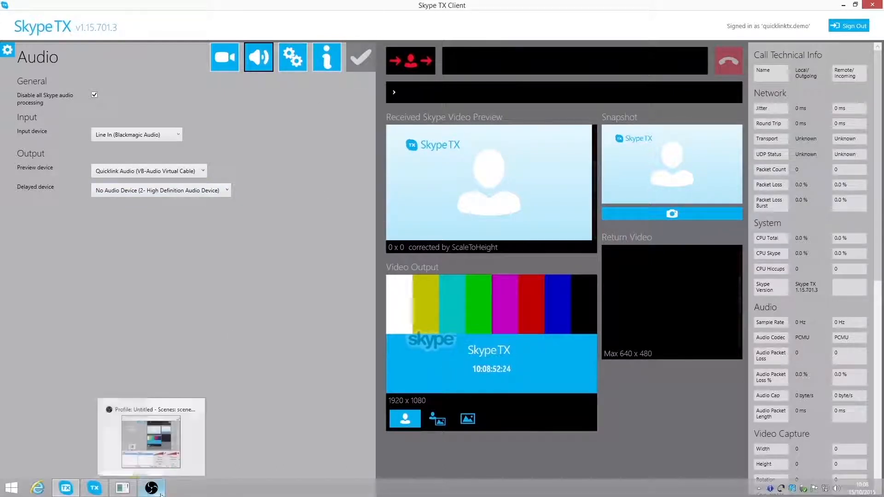
Step: Switch to Quicklink's Audio & Video Input utility, choose SDI video and Analog audio as the inputs, and close it
left_click(134, 493)
left_click(143, 127)
left_click(97, 127)
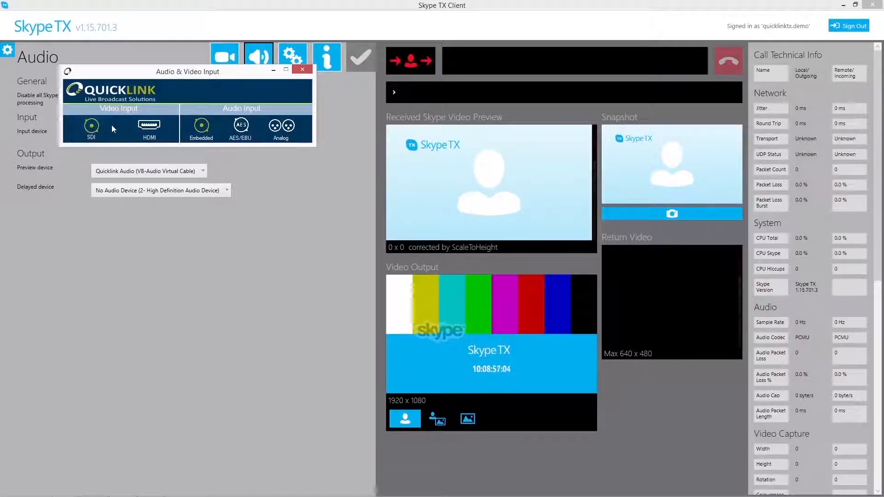
left_click(281, 129)
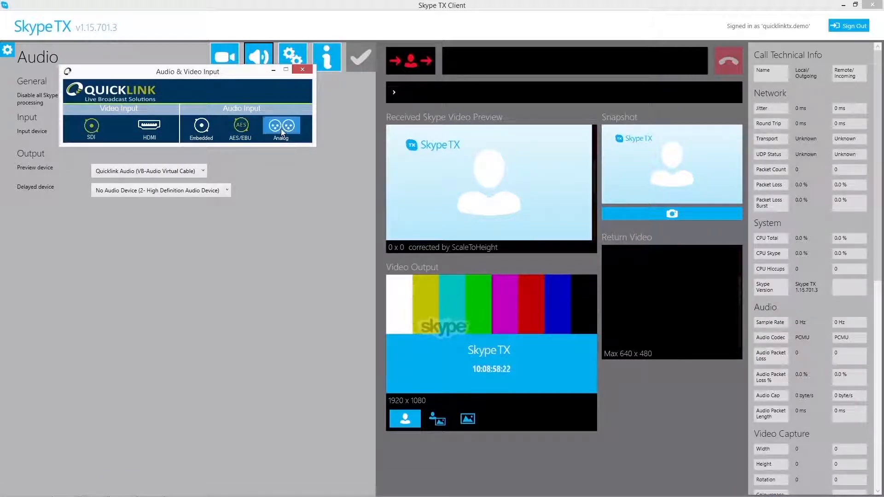
left_click(302, 69)
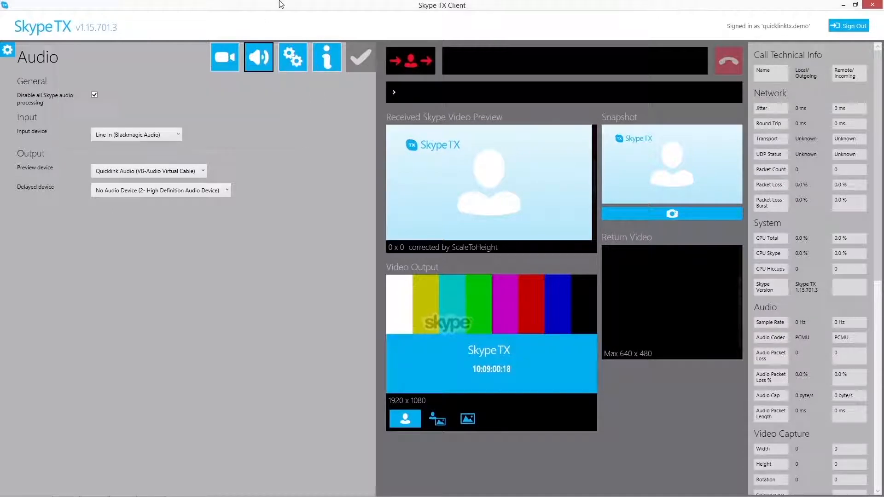
Step: Review the maximum return resolution options in the video settings and apply the settings
left_click(232, 54)
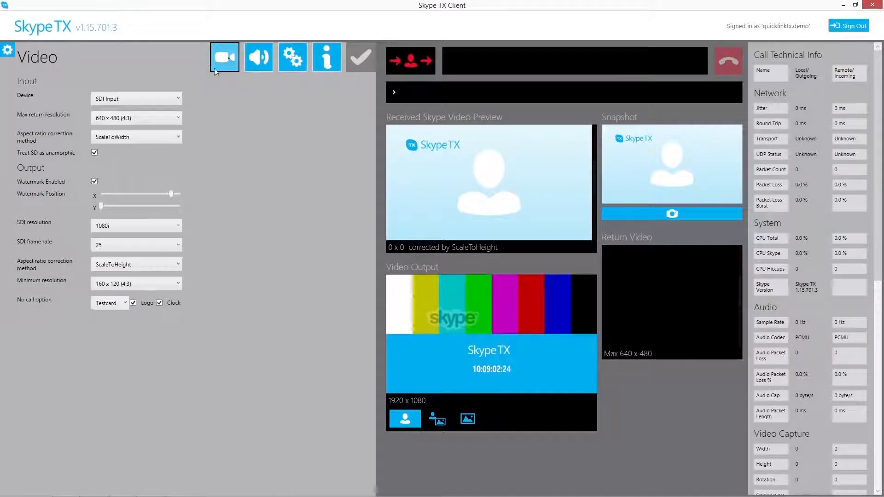
left_click(170, 117)
left_click(137, 215)
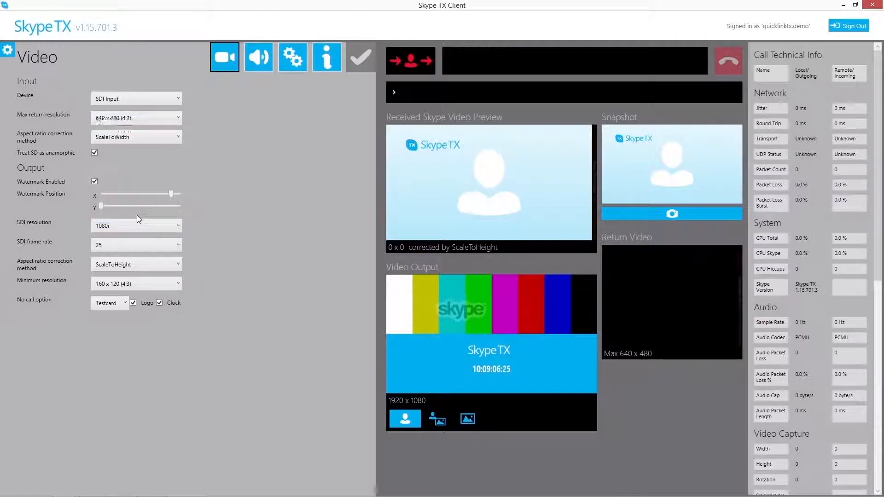
left_click(369, 63)
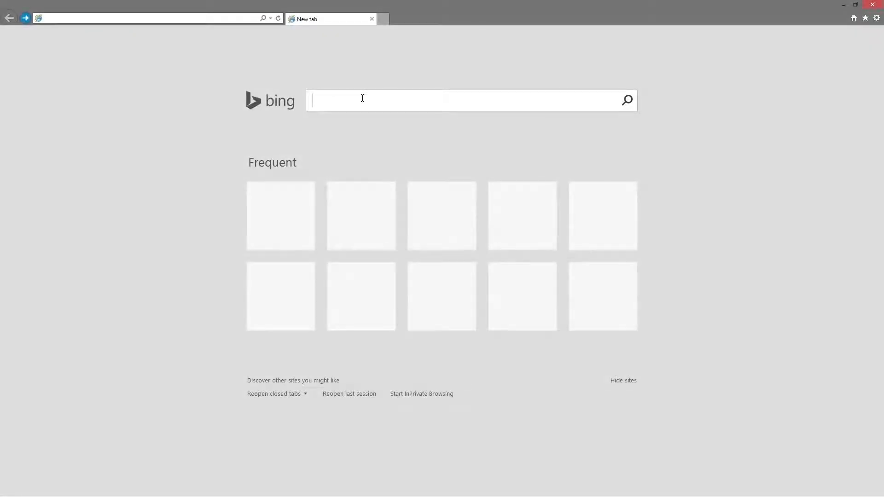
Step: In Internet Explorer, search for "skype tx controller" and open Microsoft's download page for the Skype TX Controller Application
type("skype tx controll")
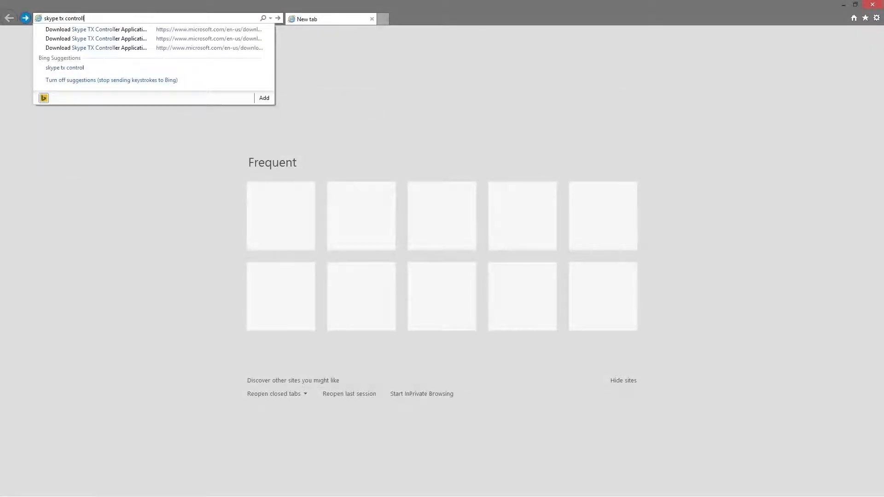
type("er")
key("Return")
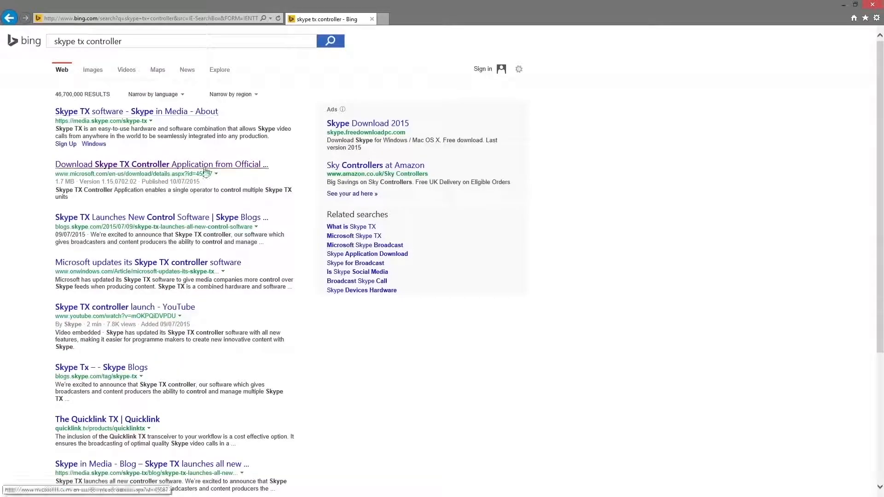
left_click(205, 172)
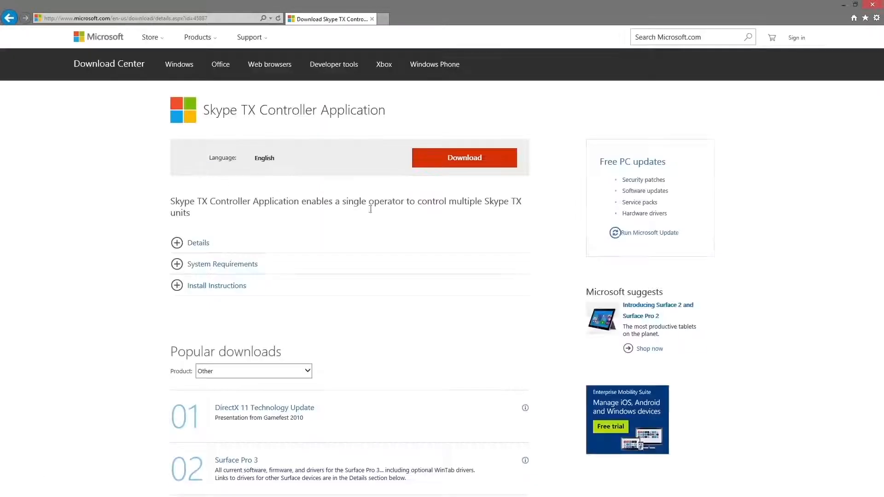
Step: Choose SkypeTX.msi from the Skype TX Controller files and proceed with its download
left_click(466, 161)
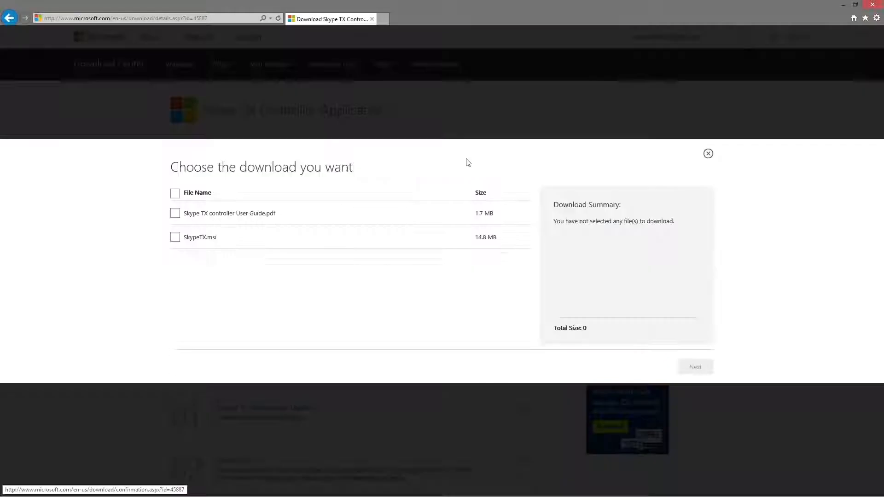
left_click(175, 237)
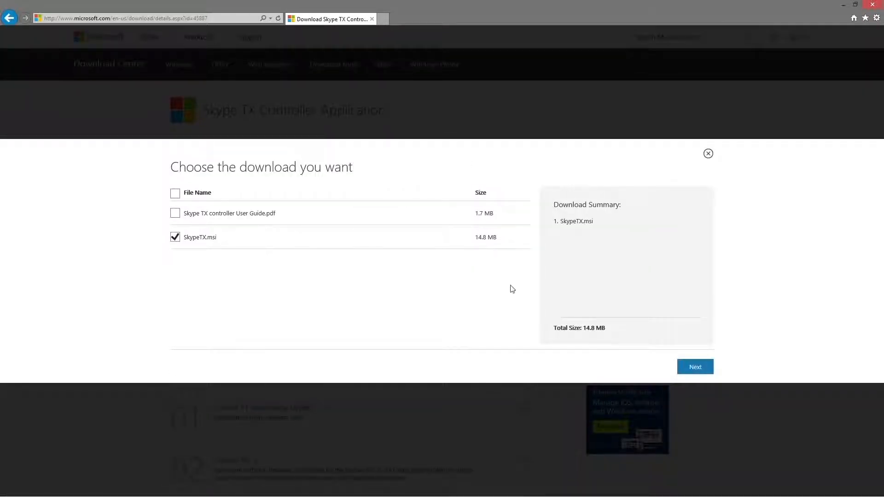
left_click(685, 368)
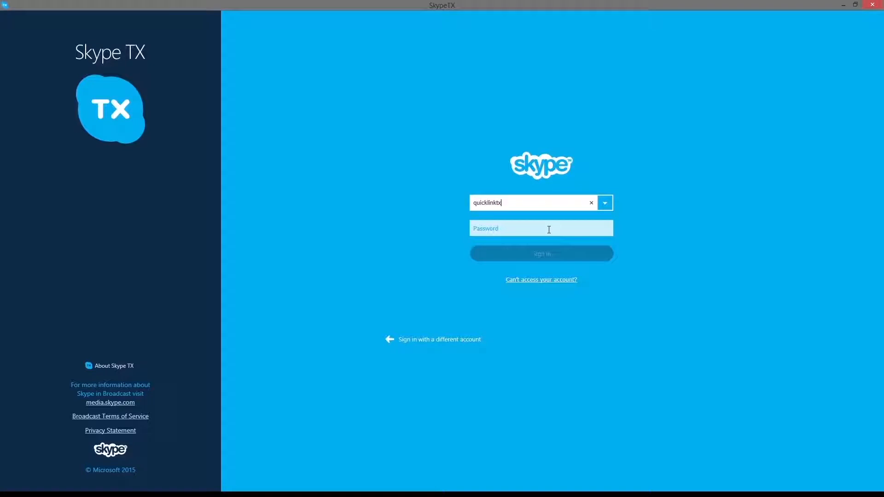
Step: Enter the account password and sign in to the SkypeTX controller application
left_click(549, 230)
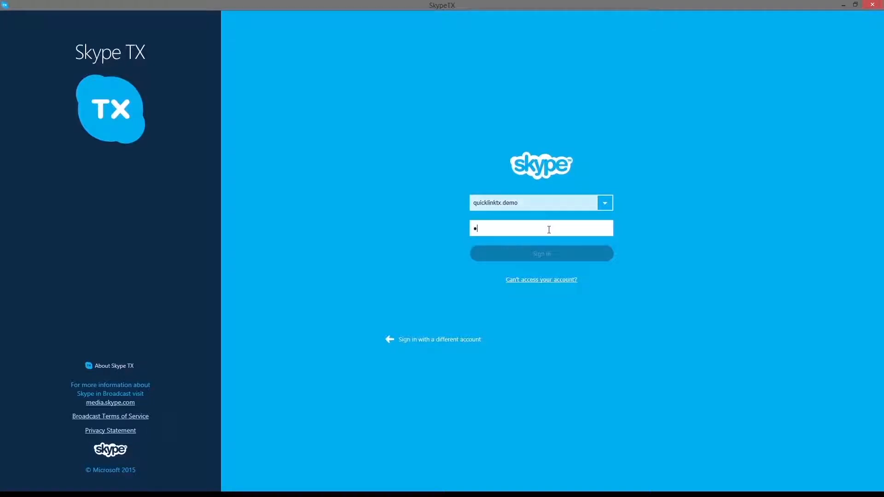
key("Return")
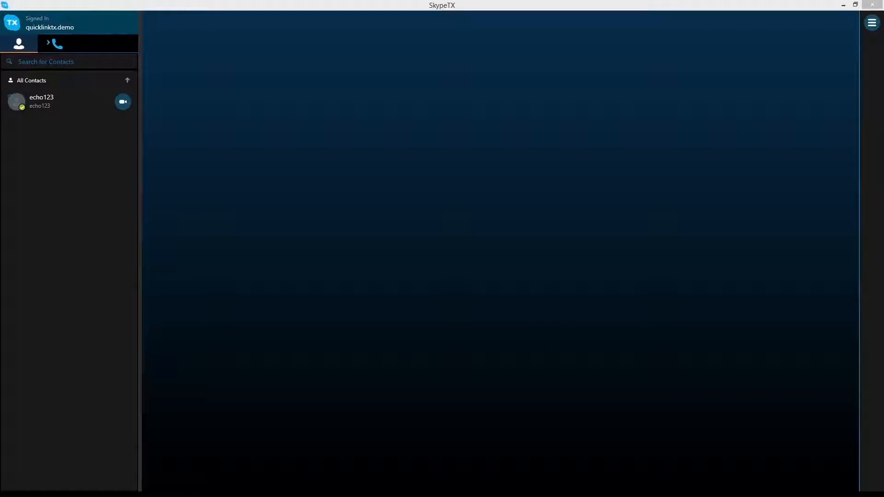
Step: Add the Skype TX unit with hostname QTX-03905101 to the controller
left_click(873, 27)
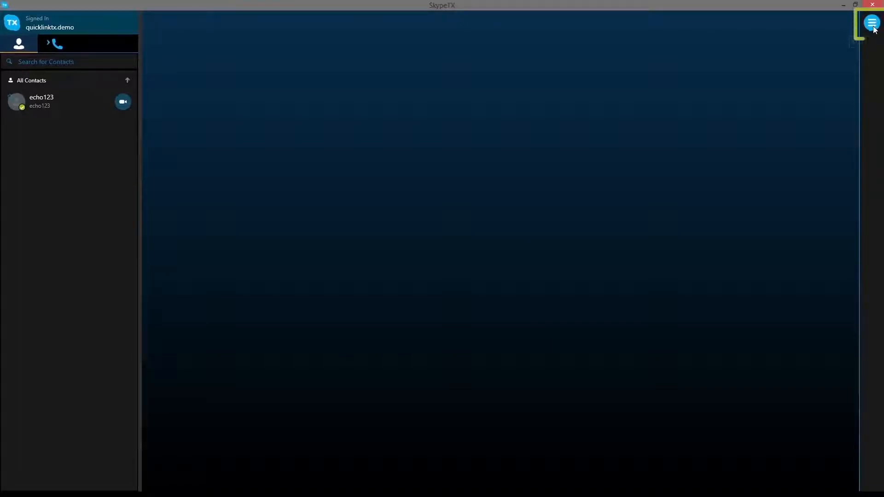
left_click(819, 154)
type("QTX-03905101")
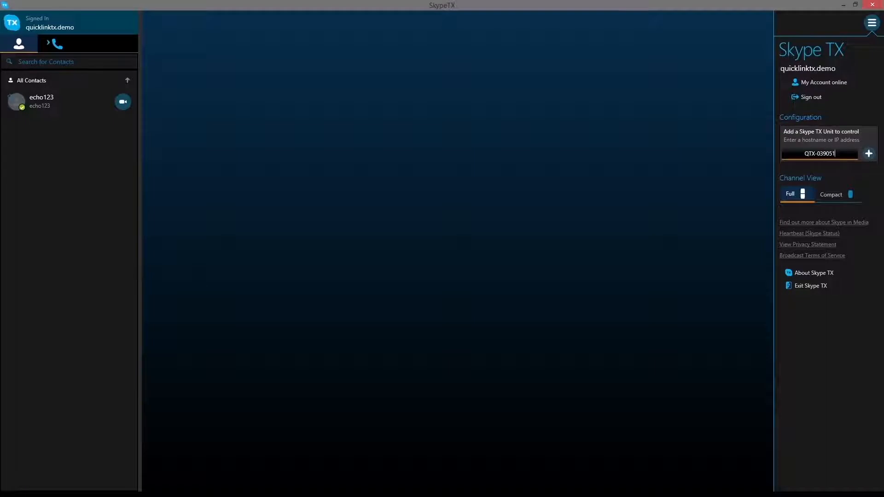
left_click(868, 155)
Step: Add a second Skype TX unit with hostname QTX-41014114 to the controller
double_click(826, 154)
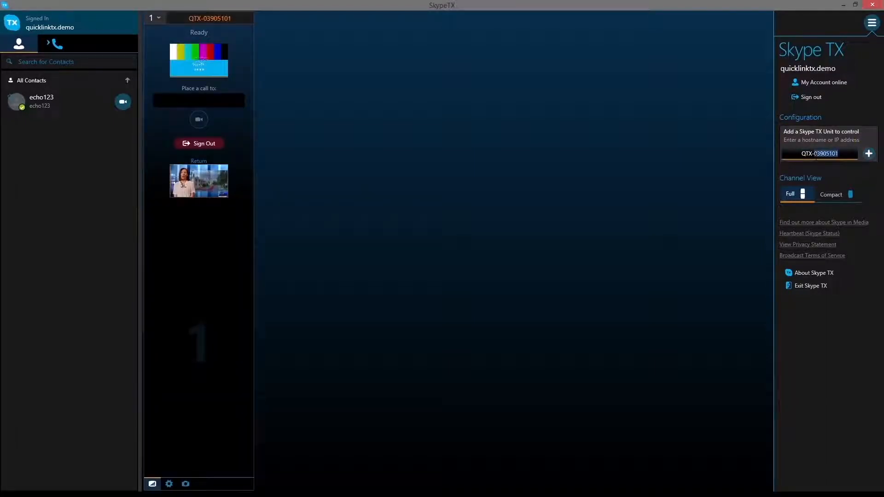
type("4")
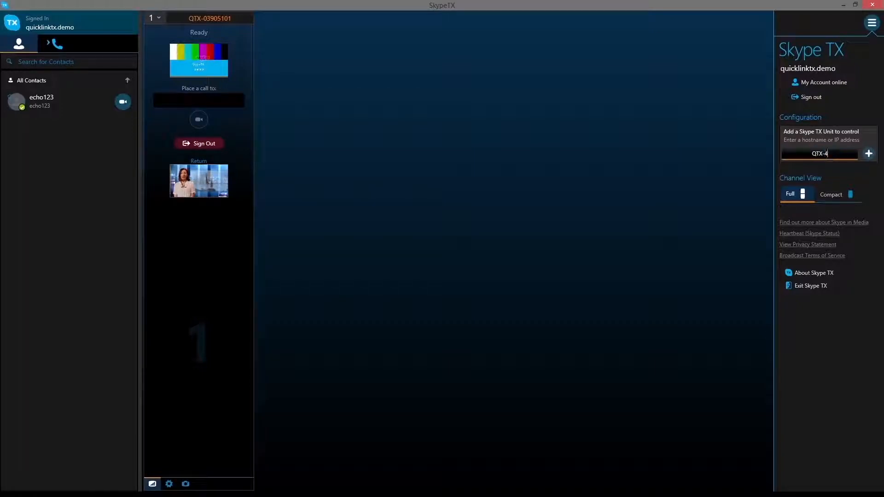
type("1014114")
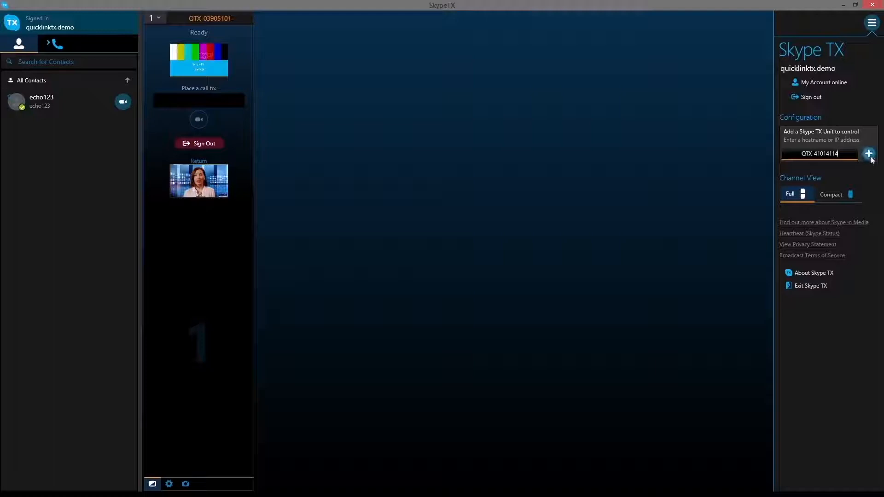
left_click(870, 157)
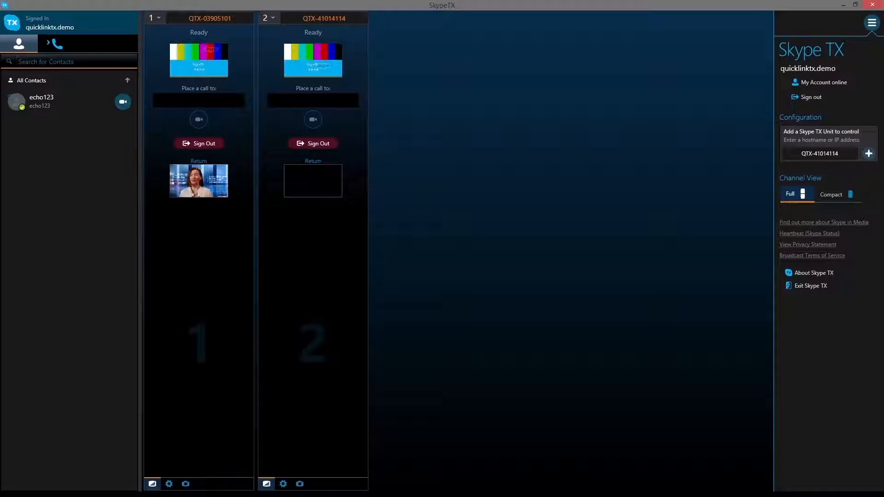
Step: Search Skype for quicklinktx.user1 and send that account a contact request with the default message
type("klink")
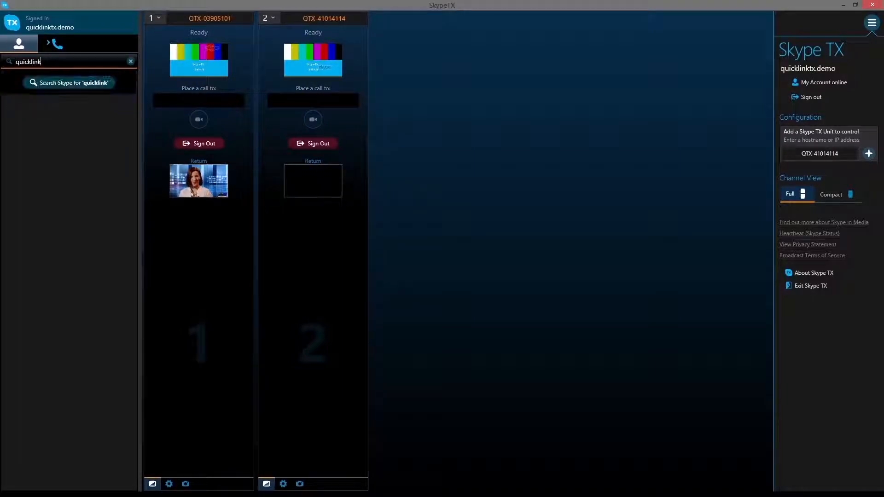
type("tx.user1")
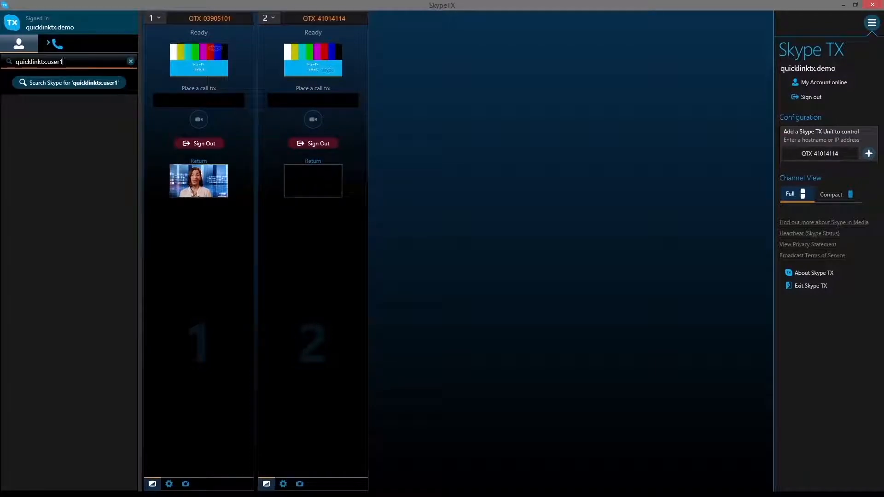
left_click(66, 81)
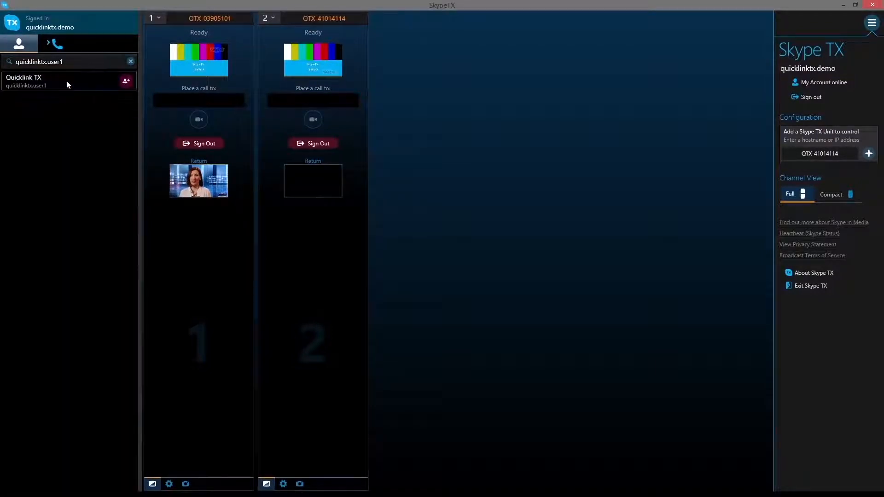
left_click(125, 80)
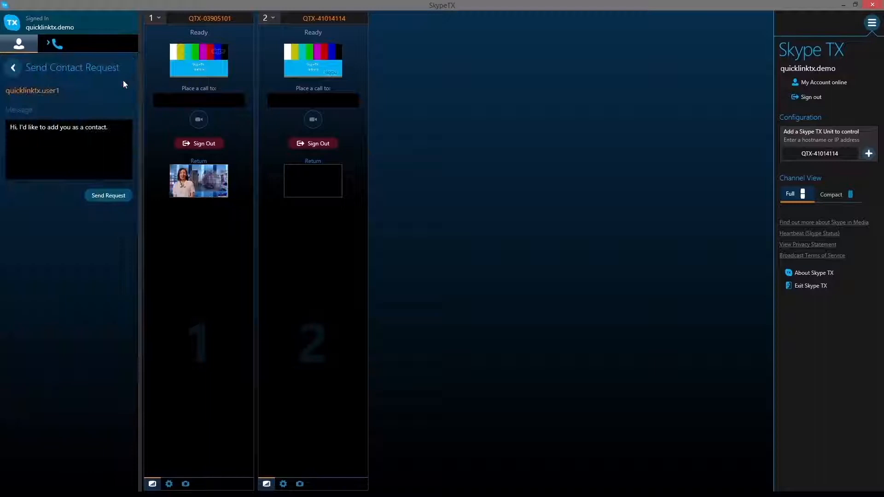
left_click(109, 196)
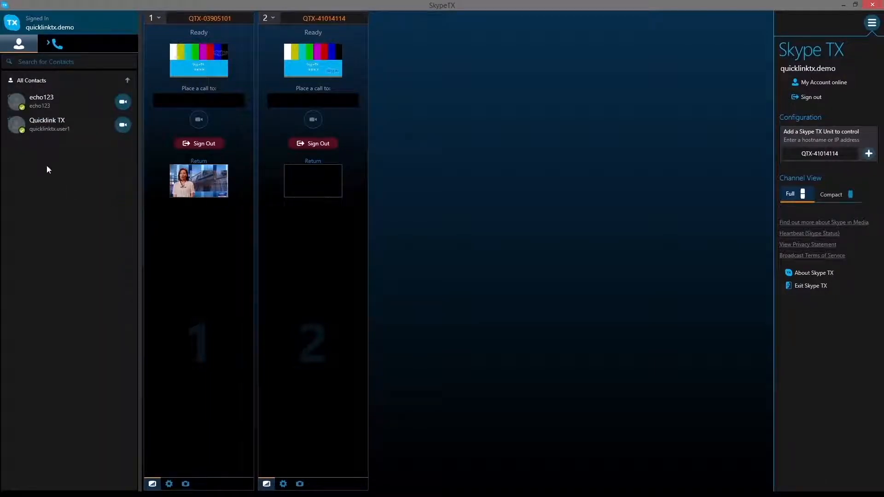
Step: Place a video call to the contact quicklinktx.user1 from unit 1, QTX-03905101
left_click(123, 126)
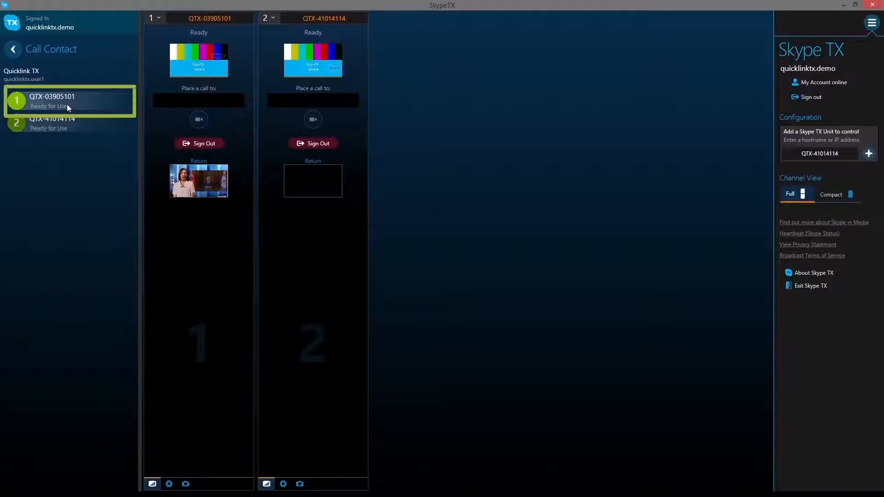
left_click(67, 104)
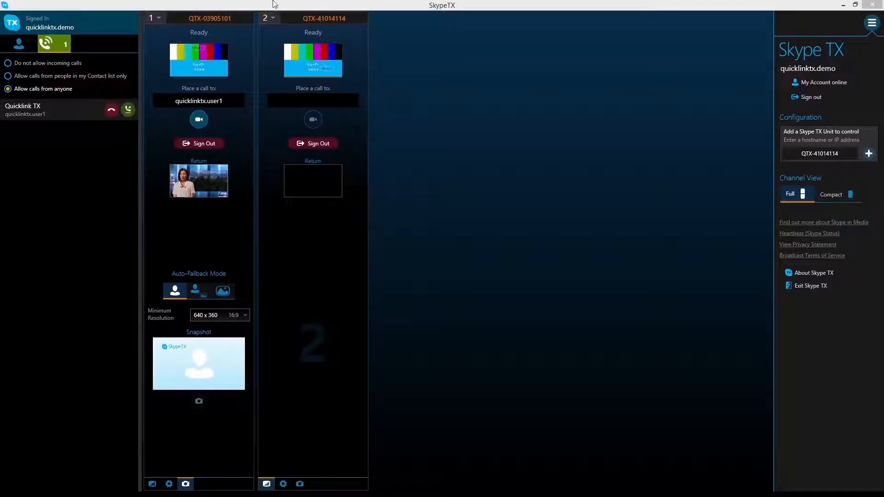
Step: Answer the incoming call from quicklinktx.user1 on unit 1, QTX-03905101
left_click(128, 110)
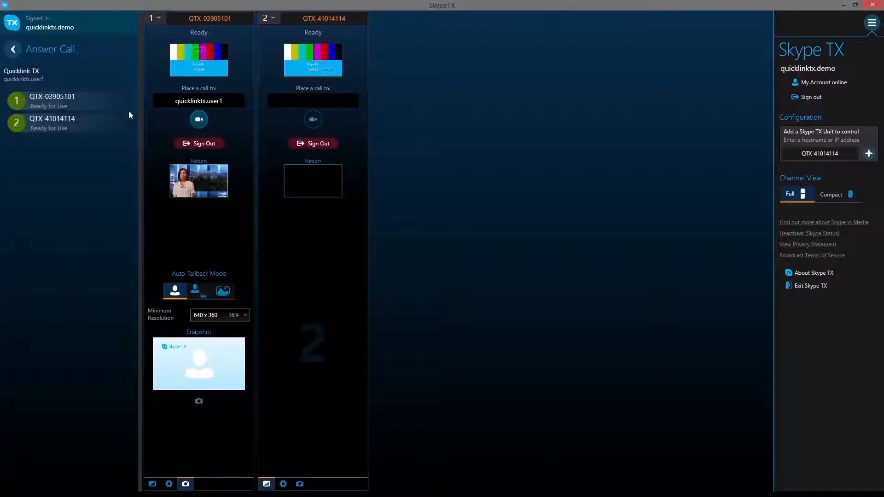
left_click(55, 99)
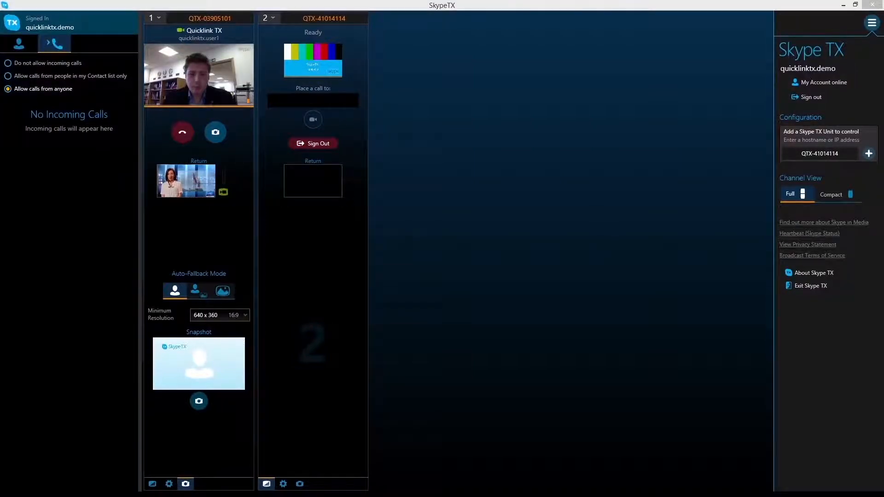
Step: Review unit 1's video output settings, including the Skype logo position, and its incoming video stream details
left_click(169, 483)
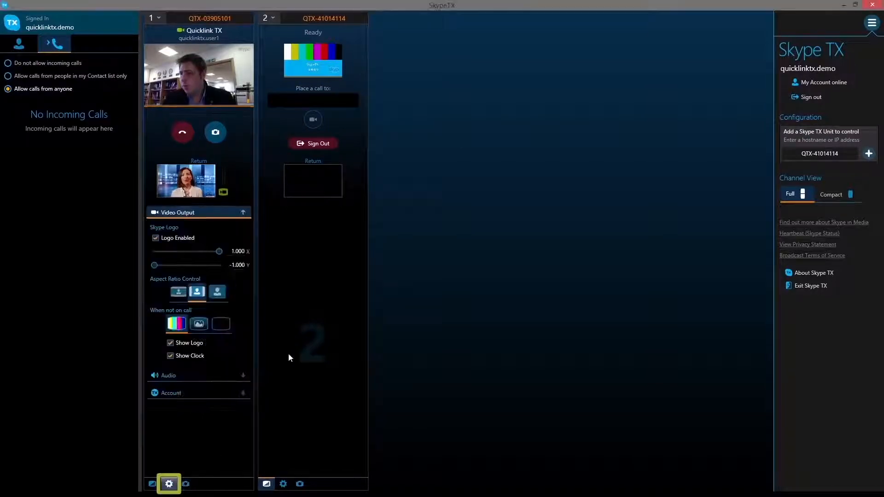
mouse_move(218, 252)
left_mouse_down()
mouse_move(184, 253)
mouse_move(159, 265)
mouse_move(206, 267)
mouse_move(154, 265)
mouse_move(192, 252)
mouse_move(247, 263)
left_mouse_up()
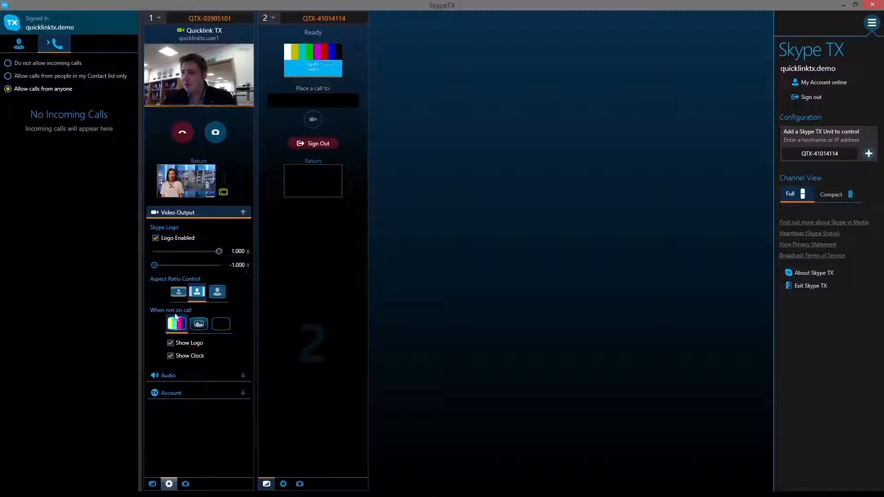
left_click(153, 484)
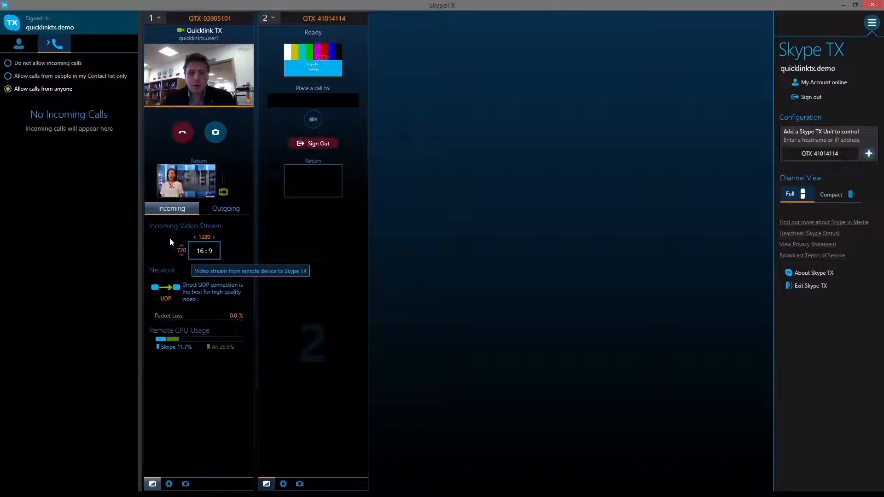
Step: Capture a snapshot of the caller on unit 1 and set the auto-fallback minimum resolution to 320 x 240
left_click(185, 483)
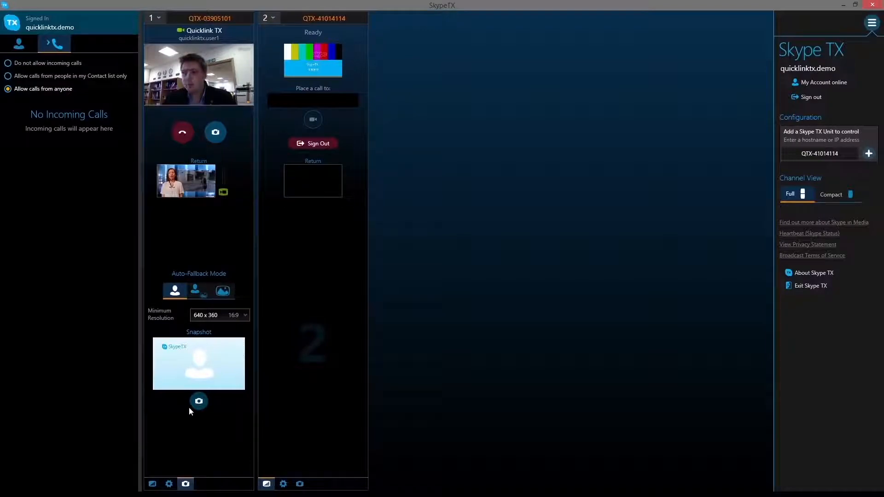
left_click(201, 402)
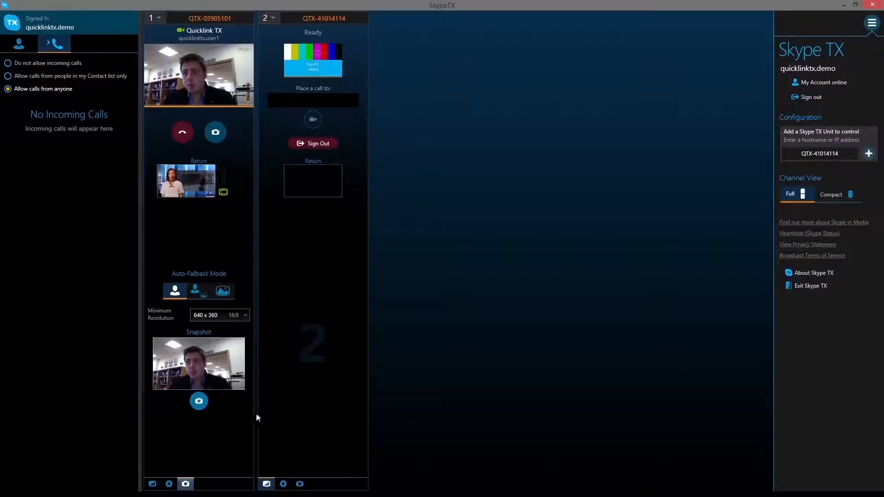
left_click(239, 315)
left_click(218, 346)
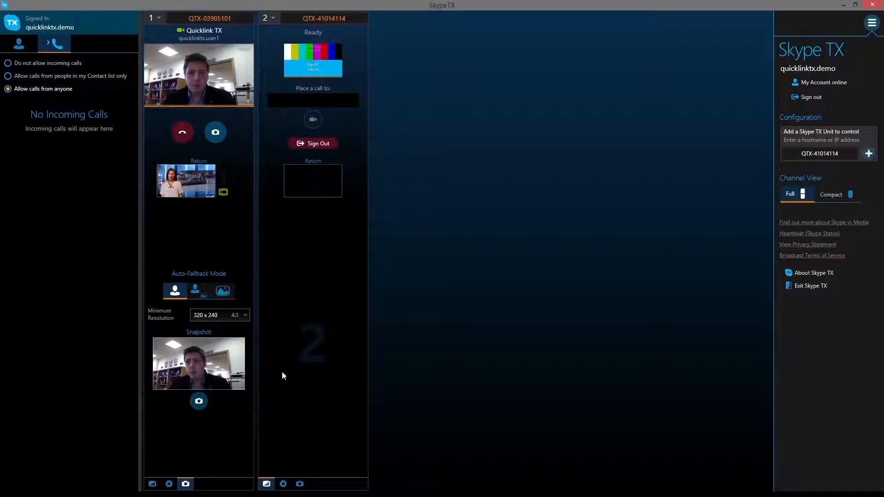
Step: Check the incoming and outgoing video stream, network and CPU statistics of the call on unit 1
left_click(153, 483)
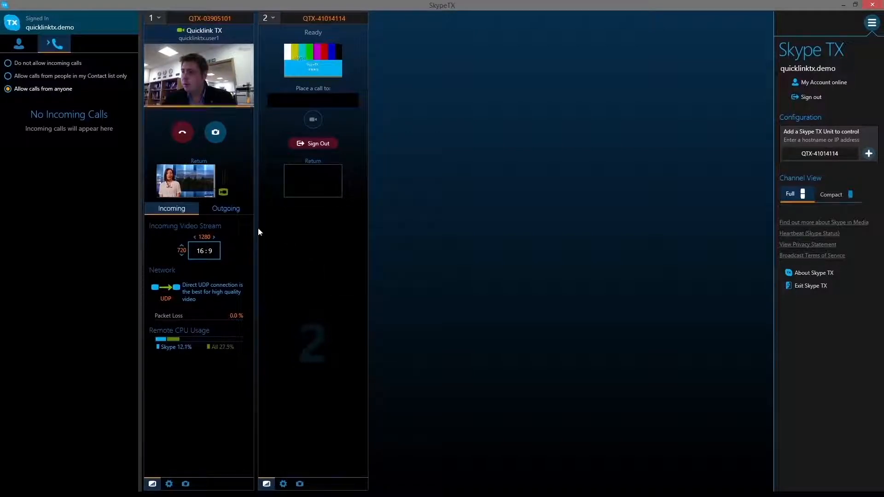
left_click(229, 212)
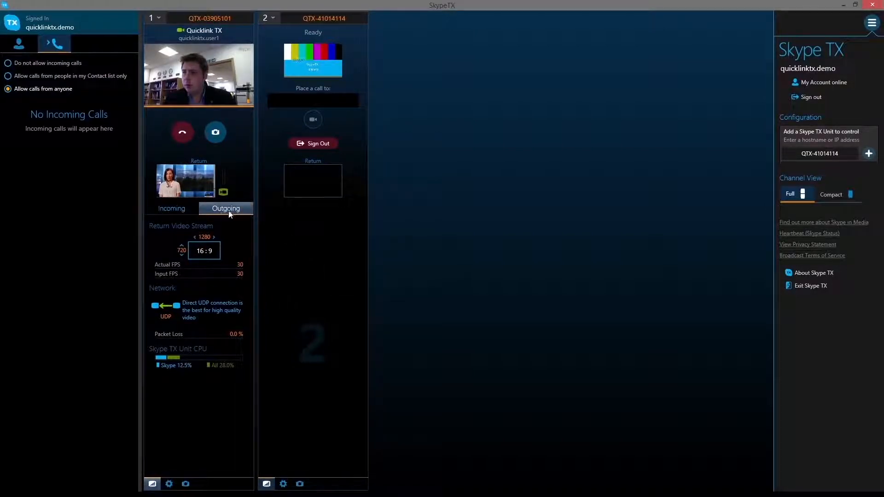